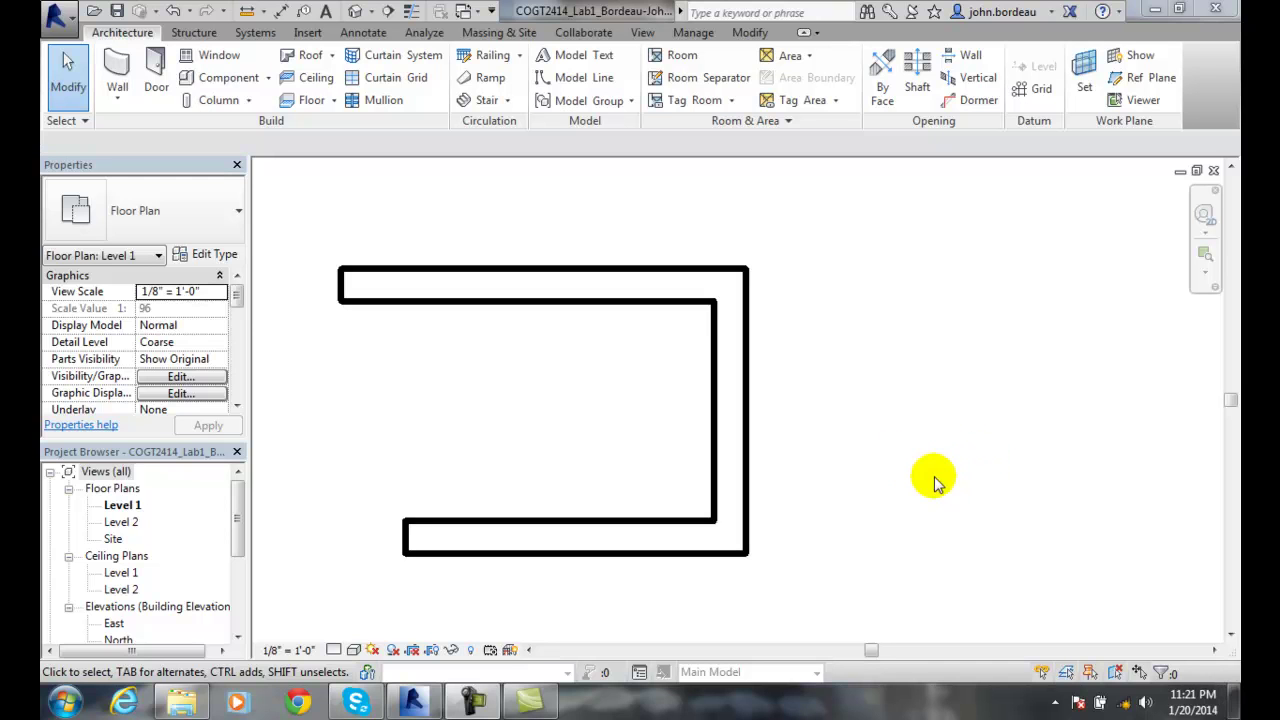
- Open Revit's Options dialog from the application menu at the User Interface page
left_click(66, 24)
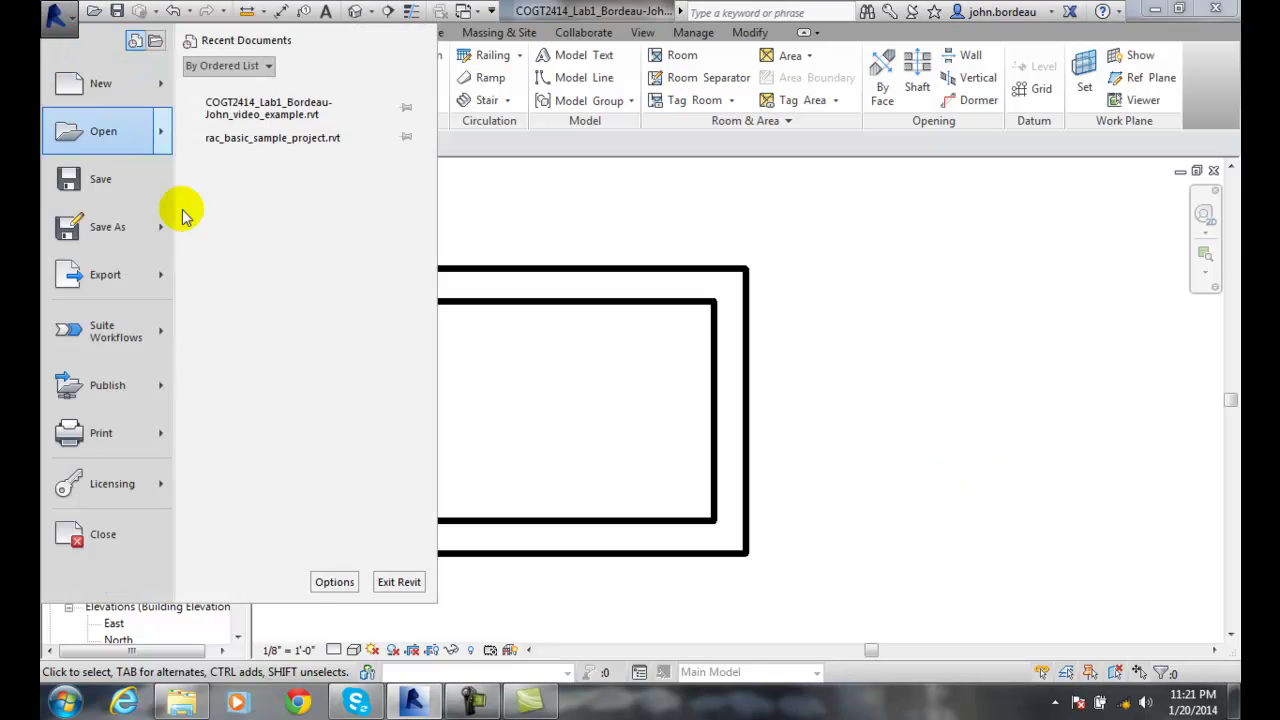
left_click(330, 580)
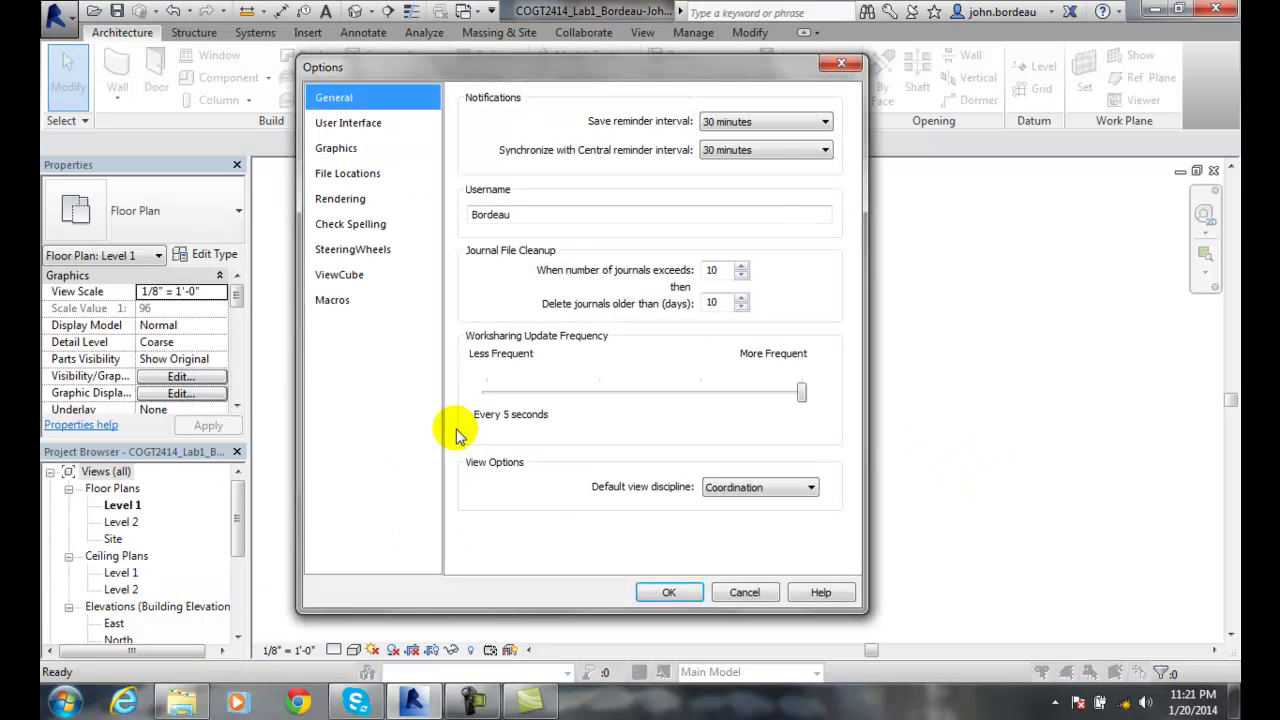
left_click(340, 124)
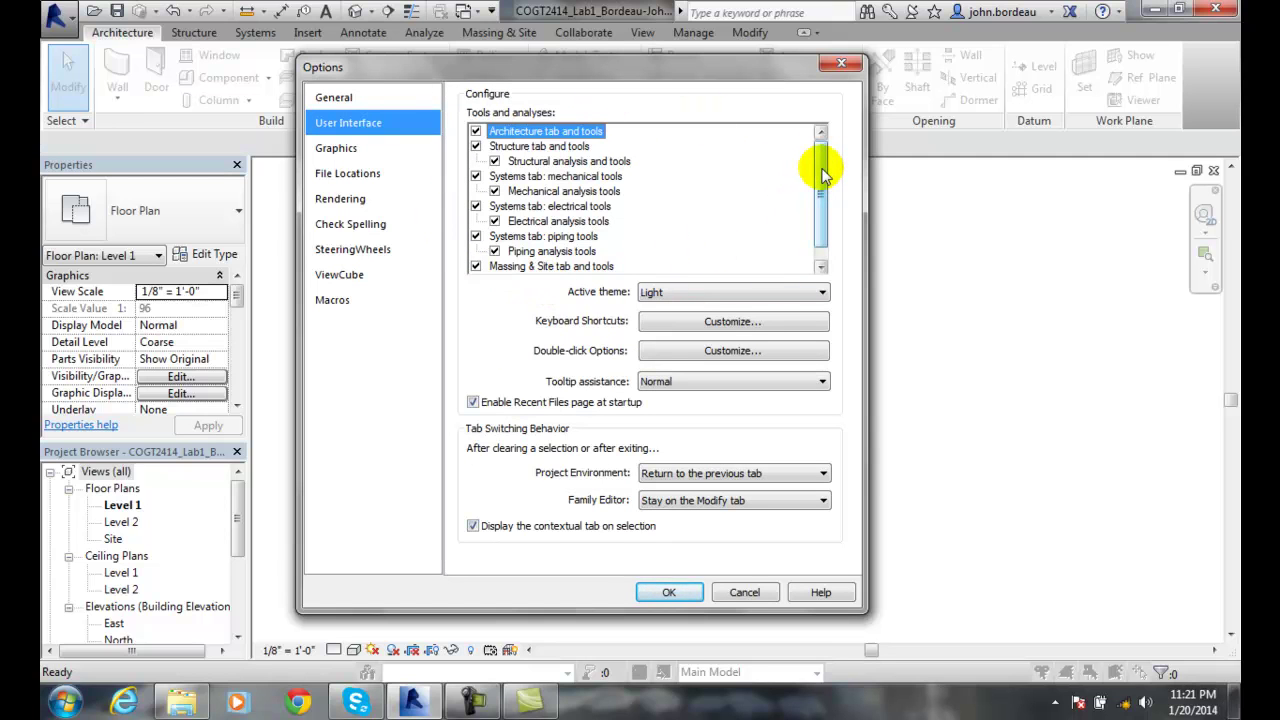
scroll(822, 175, "down", 1)
scroll(826, 162, "up", 1)
scroll(820, 175, "down", 1)
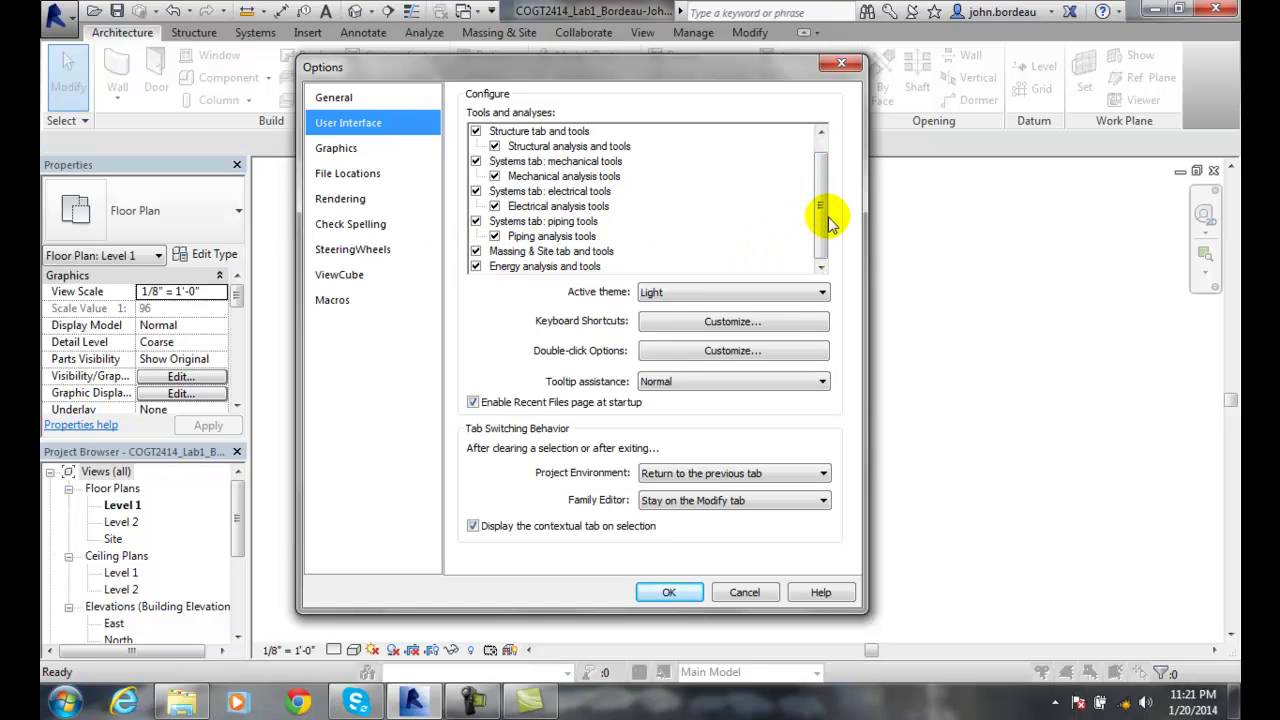
left_click_drag(818, 228, 820, 214)
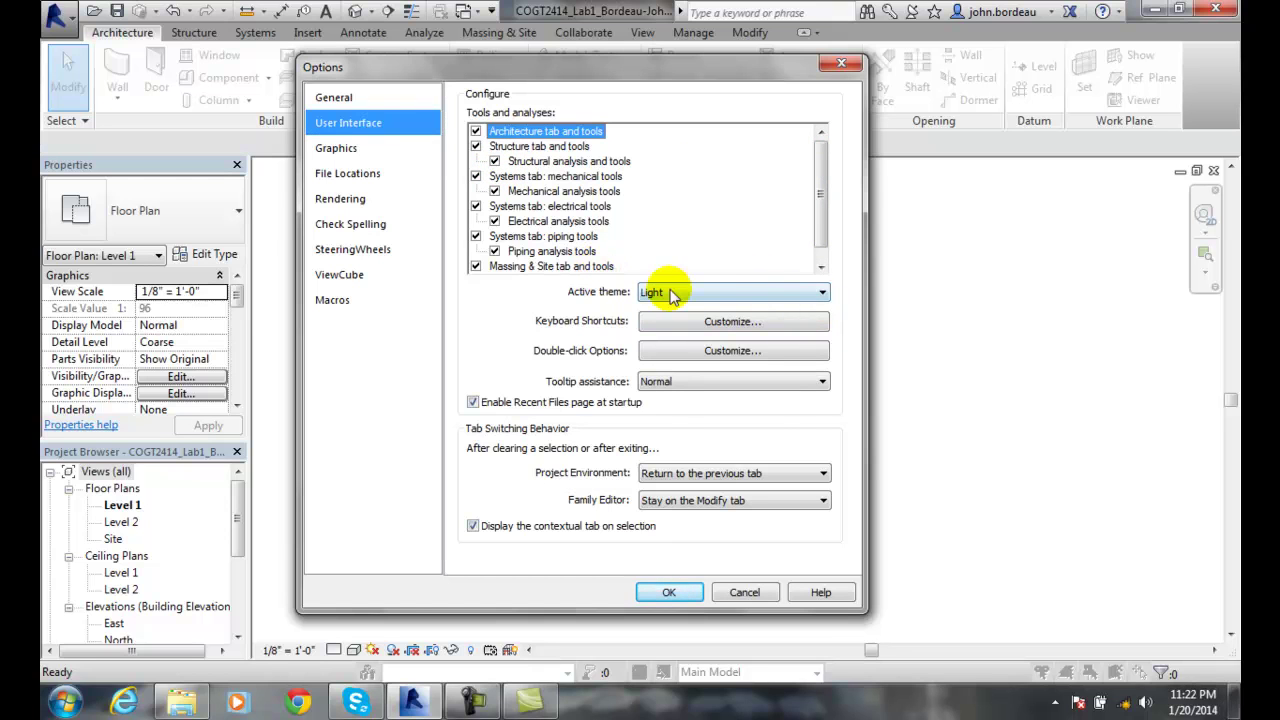
left_click(823, 292)
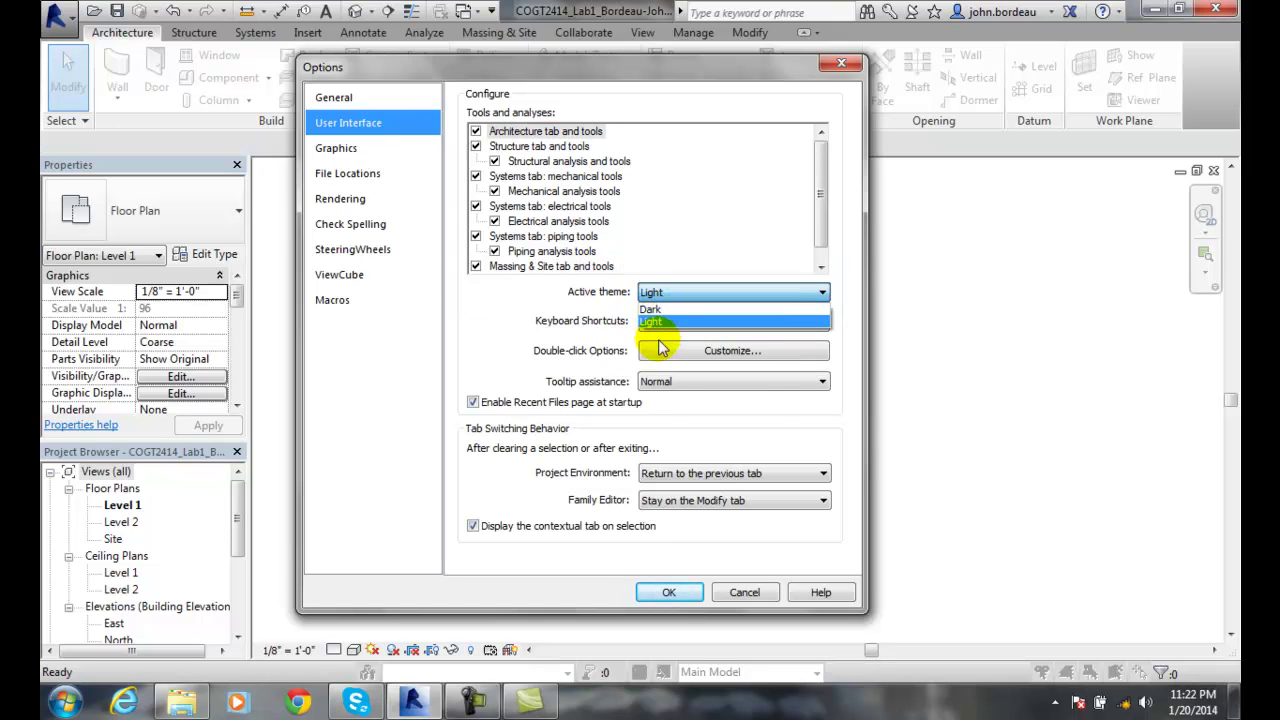
left_click(656, 309)
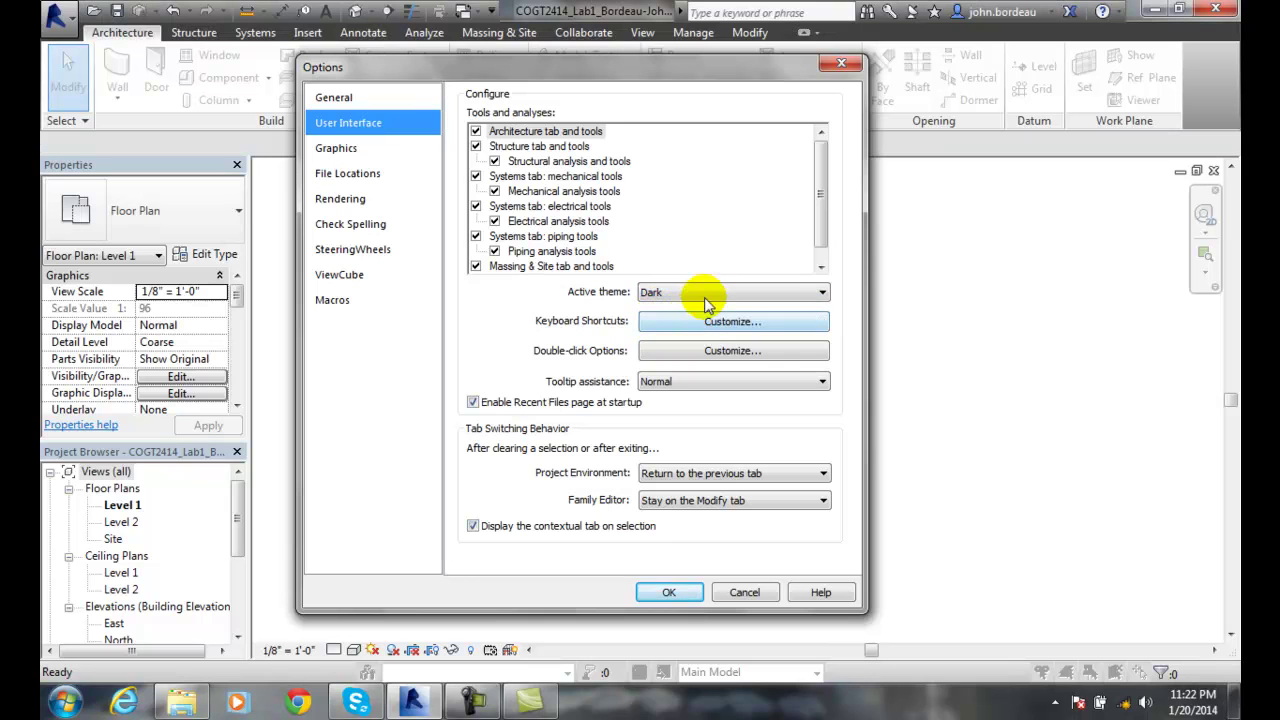
left_click(823, 292)
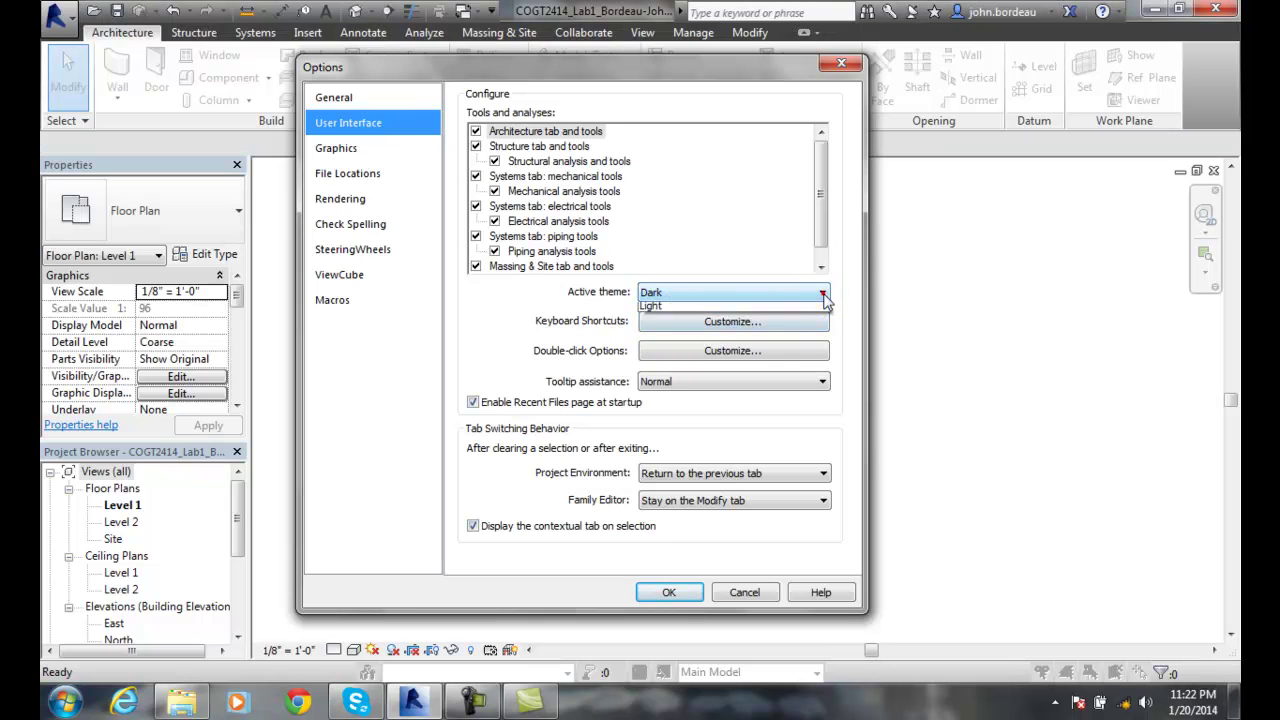
left_click(660, 307)
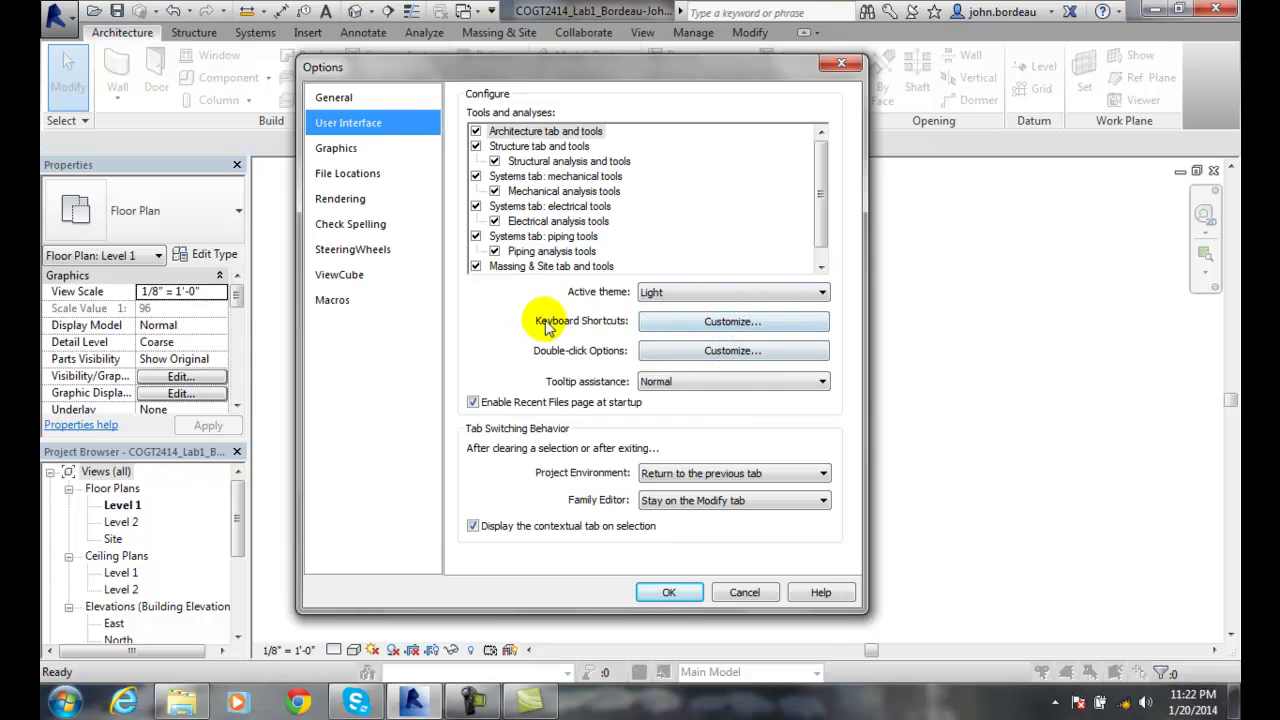
left_click(688, 321)
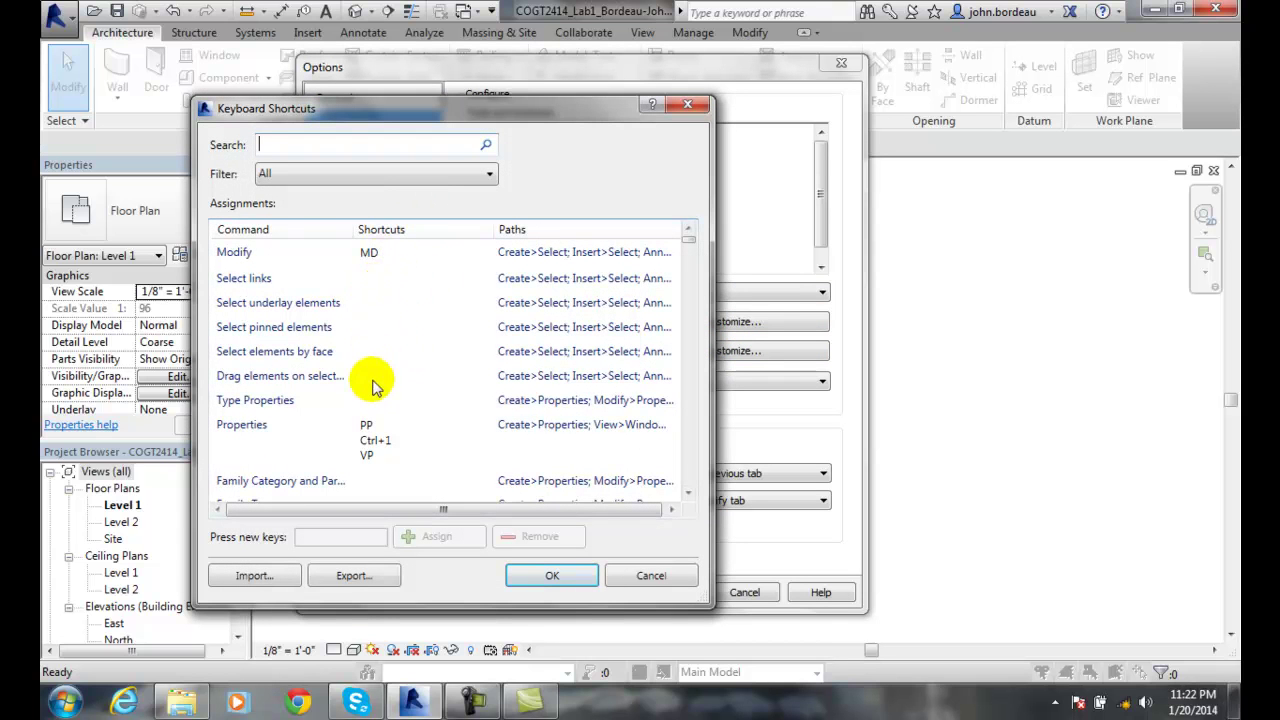
left_click_drag(688, 242, 674, 349)
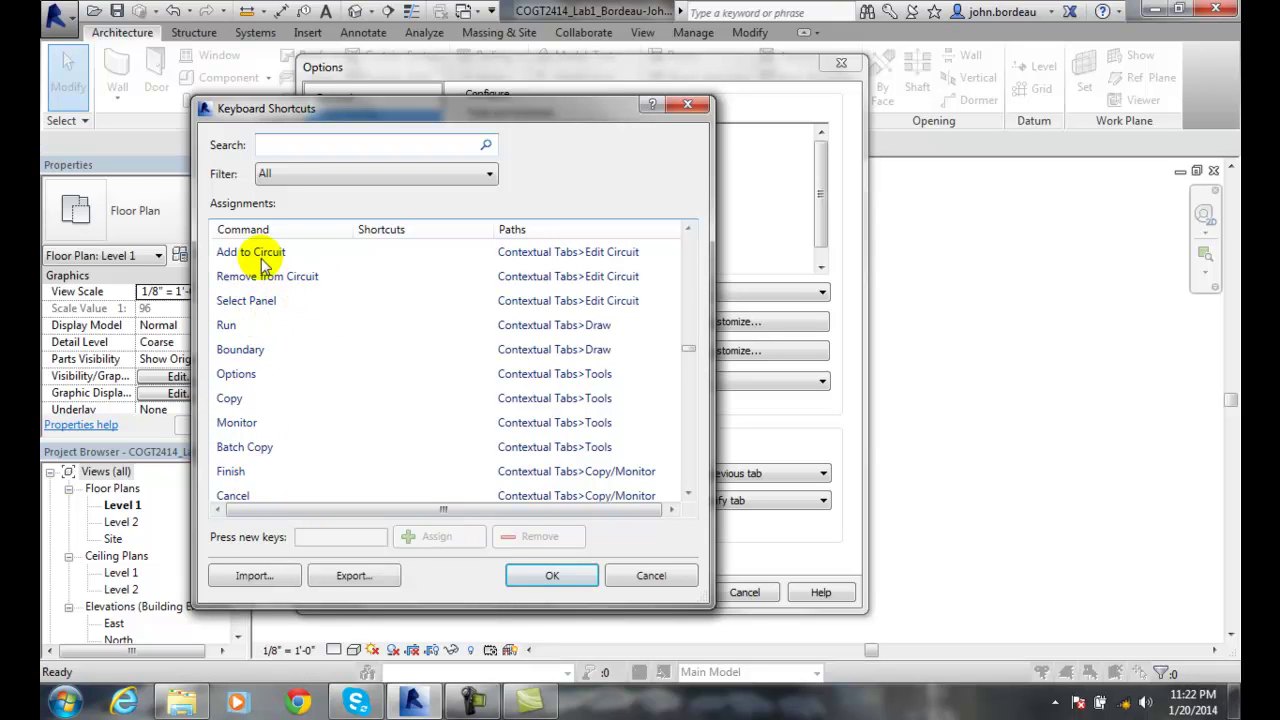
scroll(360, 325, "down", 3)
scroll(360, 325, "down", 3)
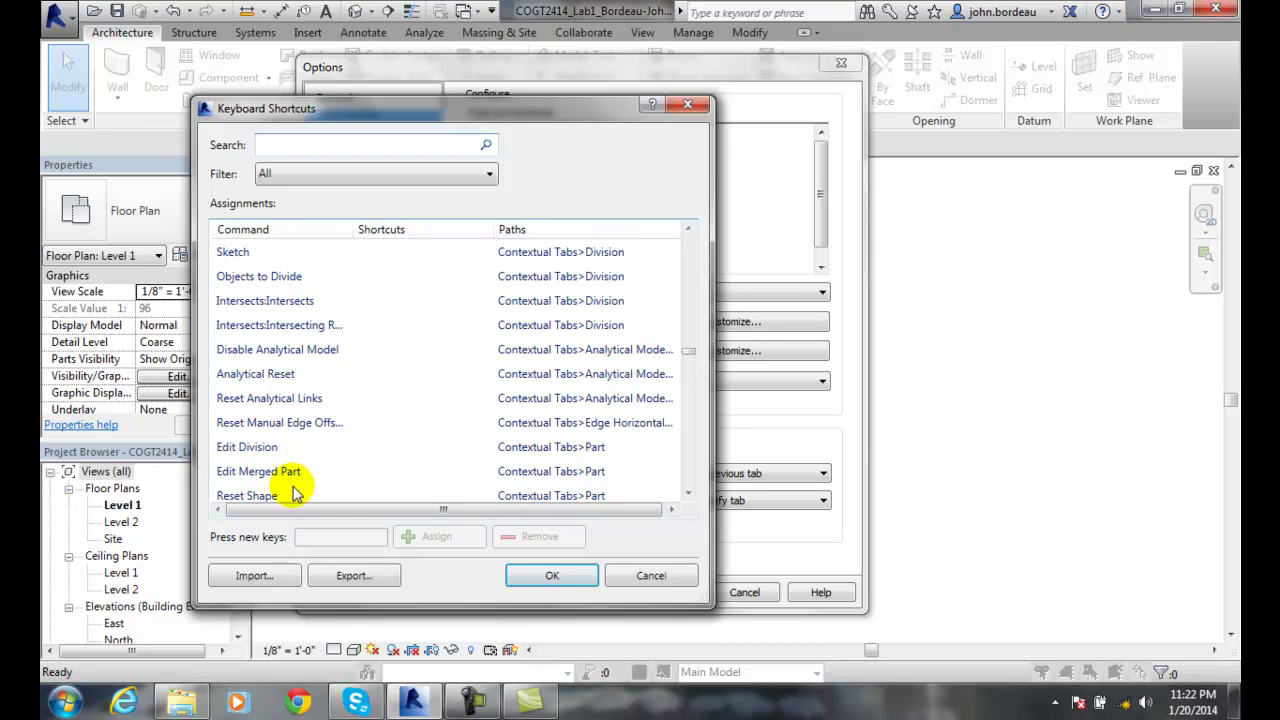
scroll(362, 432, "down", 3)
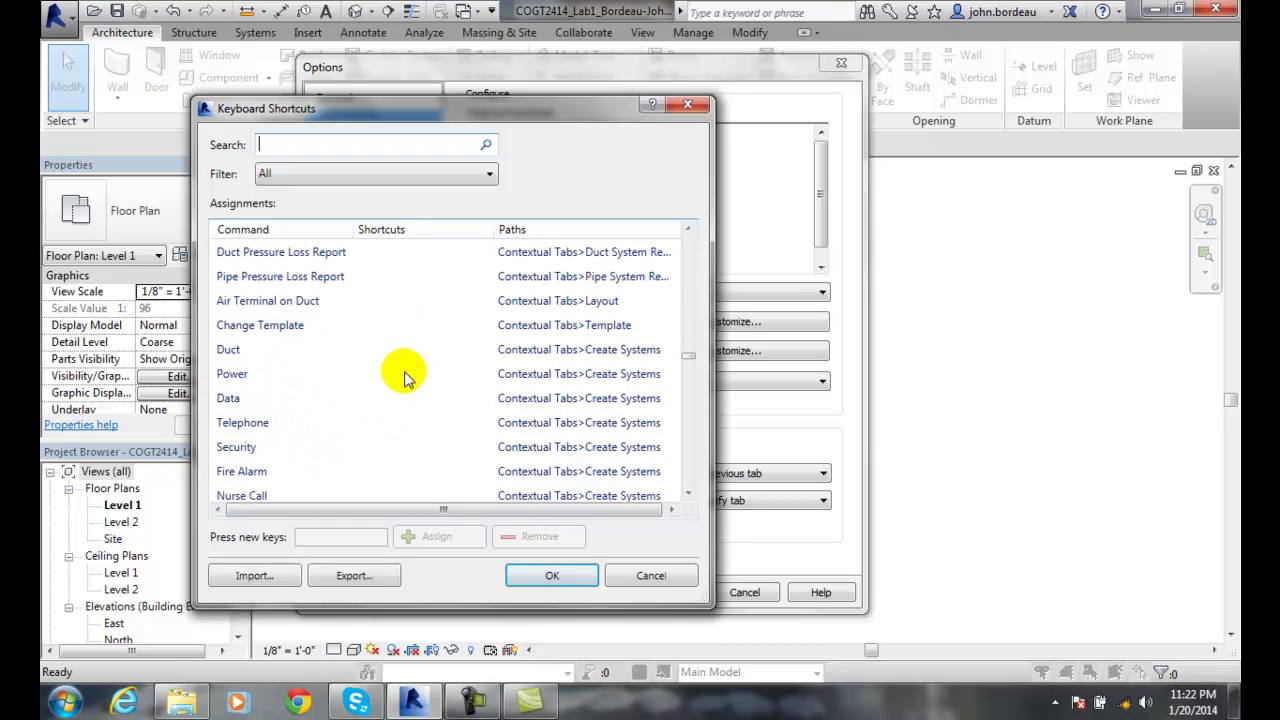
left_click(228, 352)
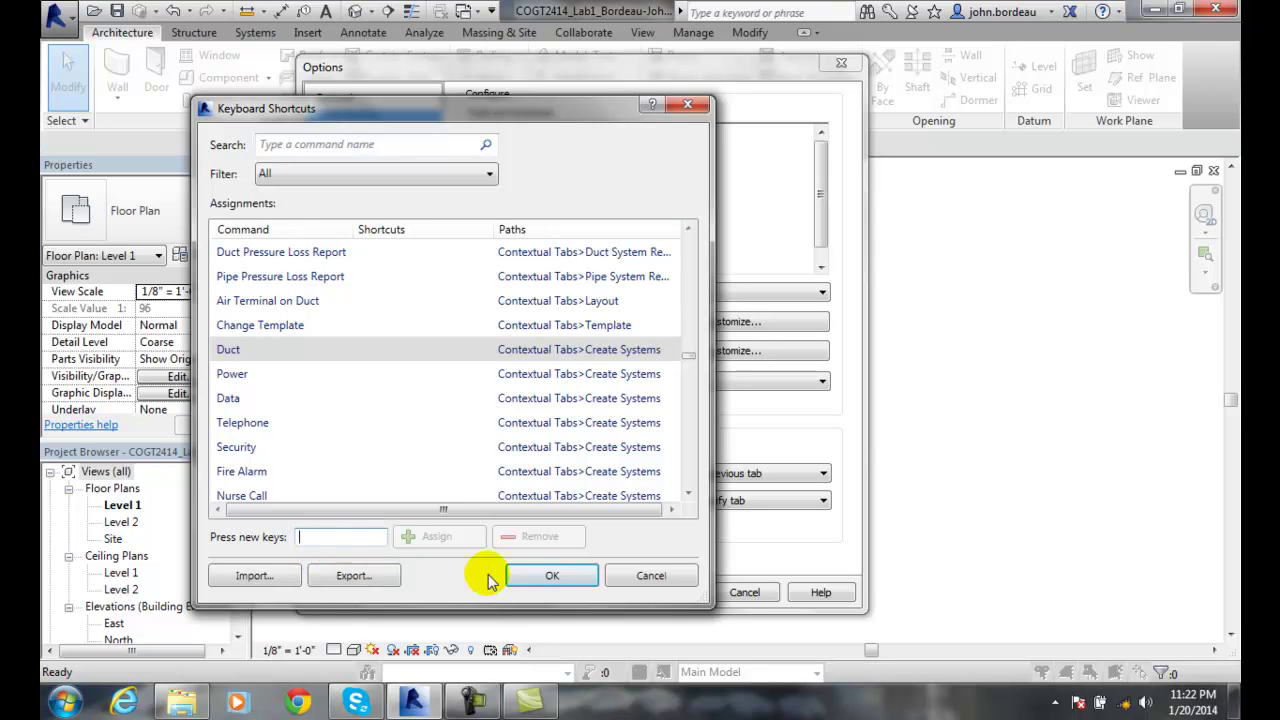
left_click(651, 576)
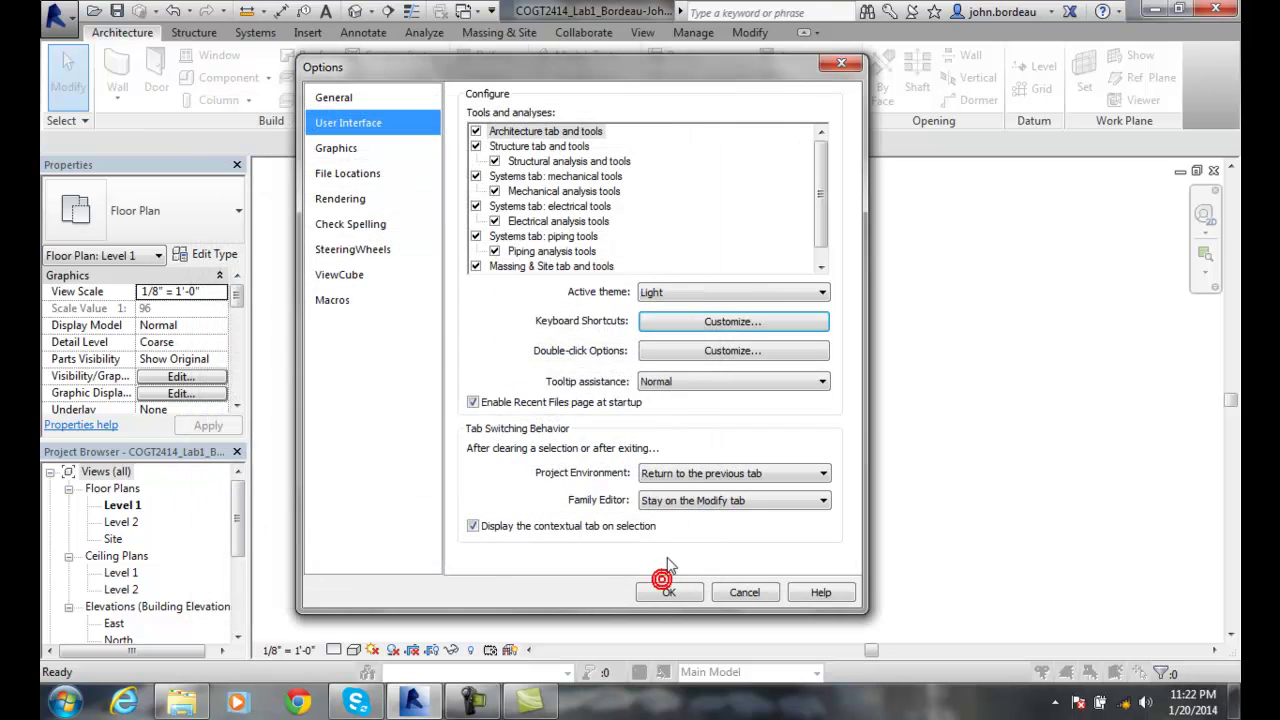
left_click(678, 350)
left_click_drag(545, 193, 883, 262)
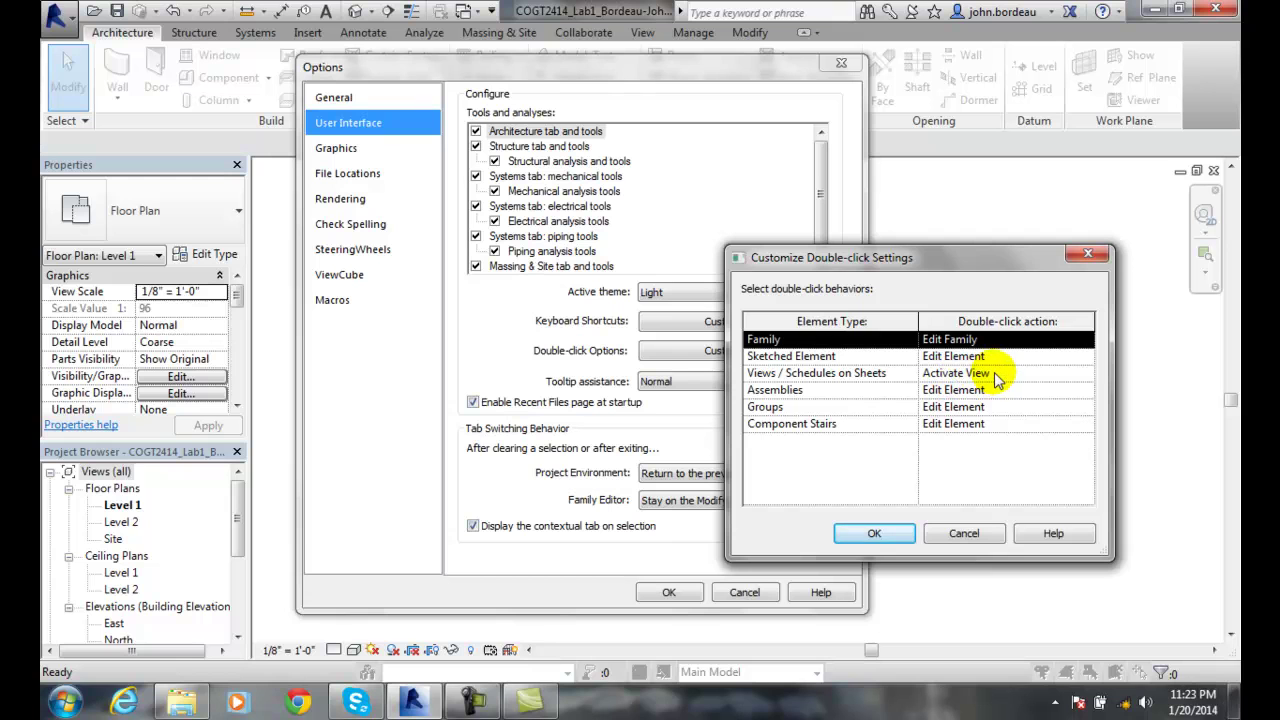
left_click(955, 375)
left_click(1086, 376)
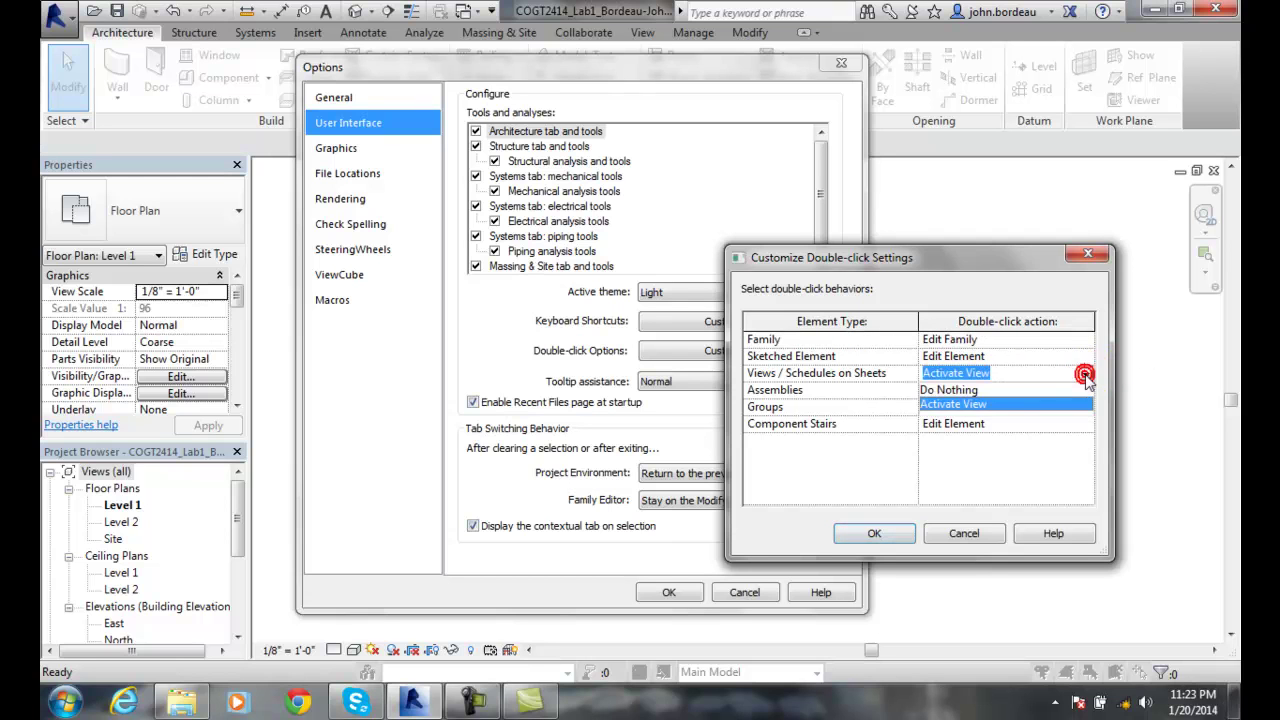
left_click(1135, 373)
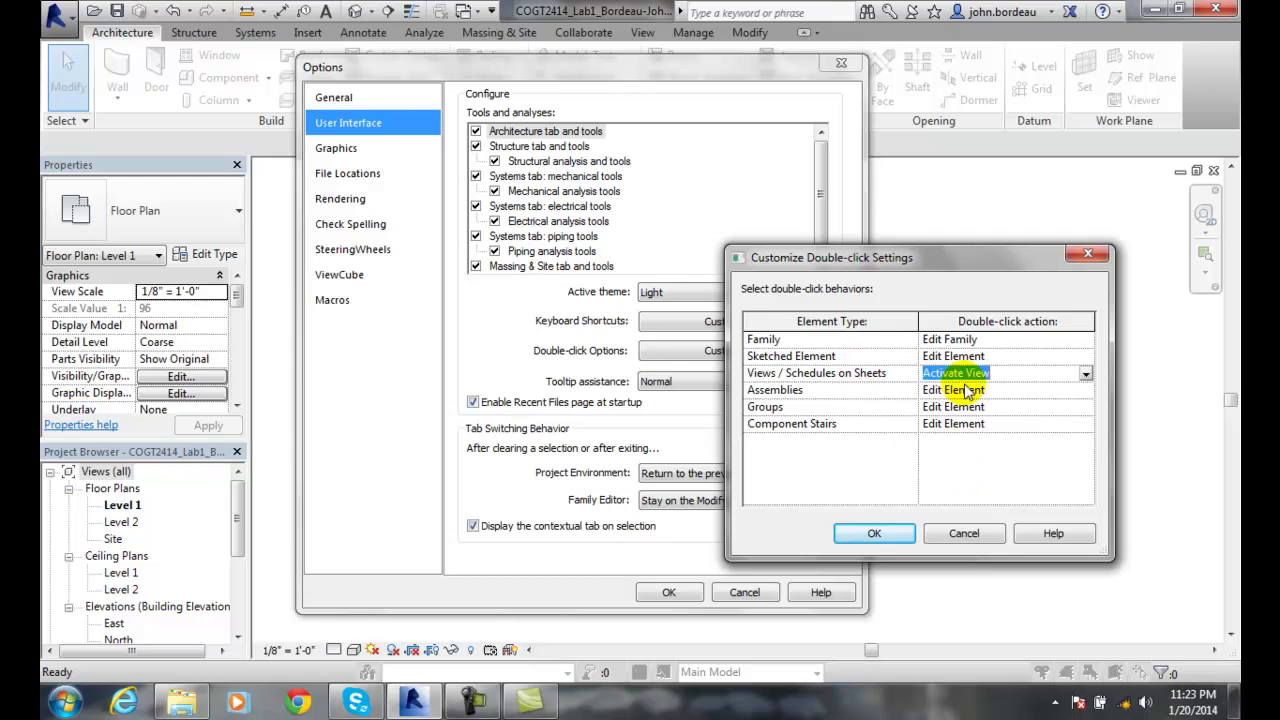
left_click(960, 537)
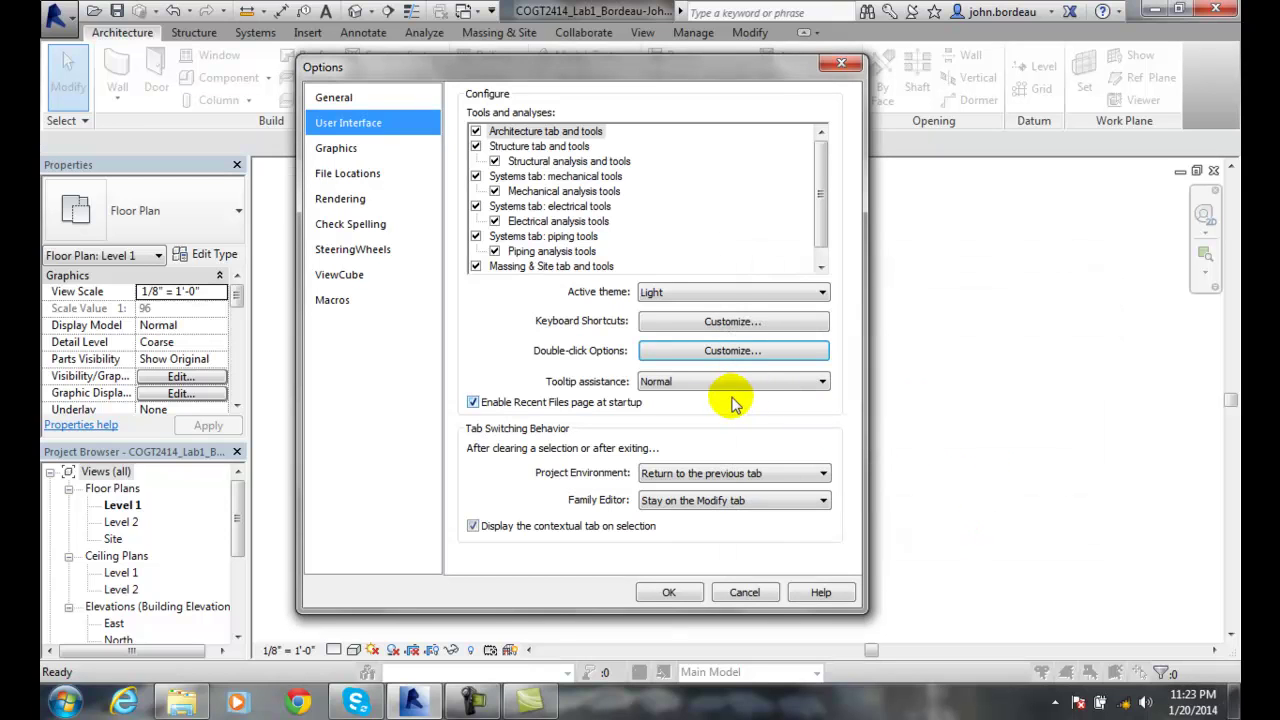
left_click(822, 381)
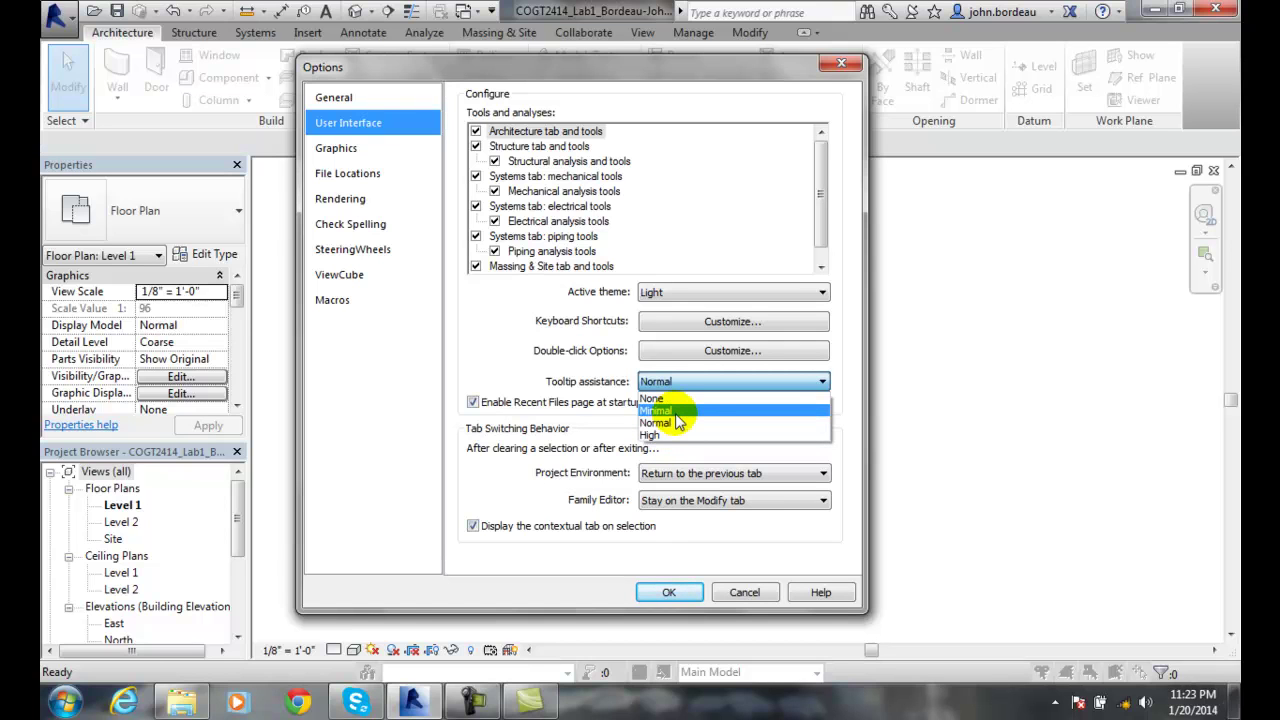
left_click(848, 410)
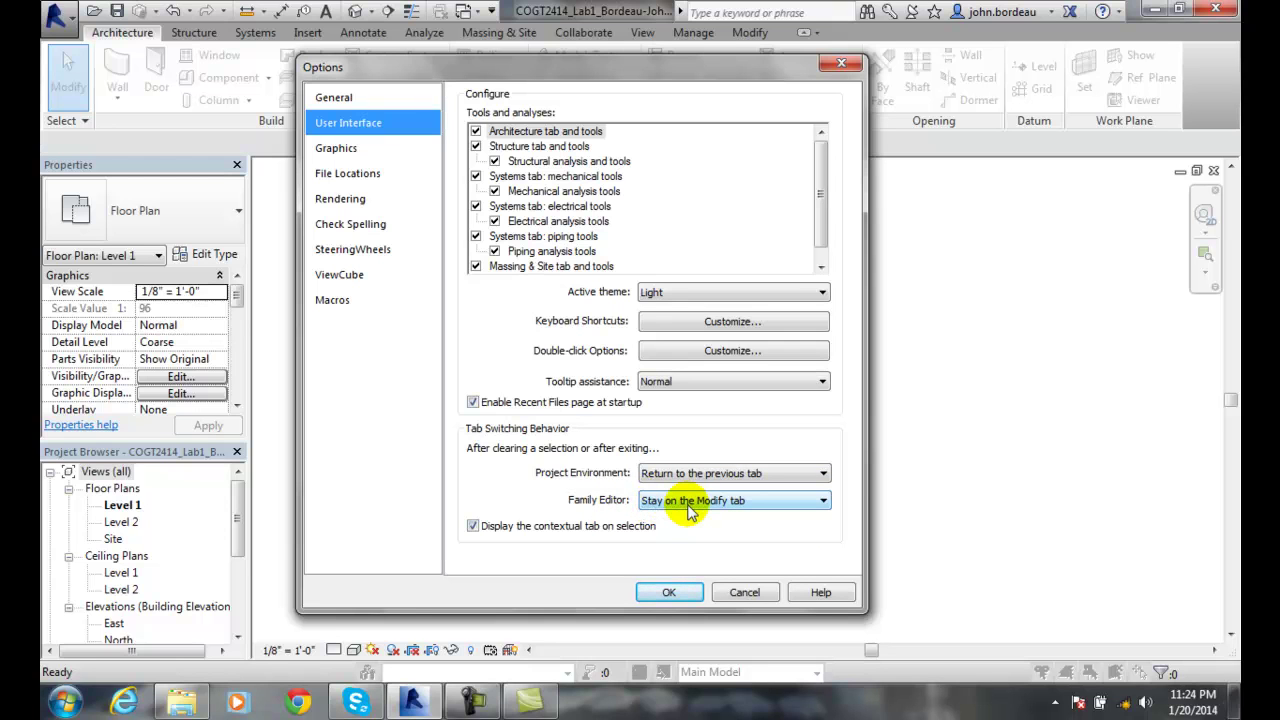
left_click(825, 476)
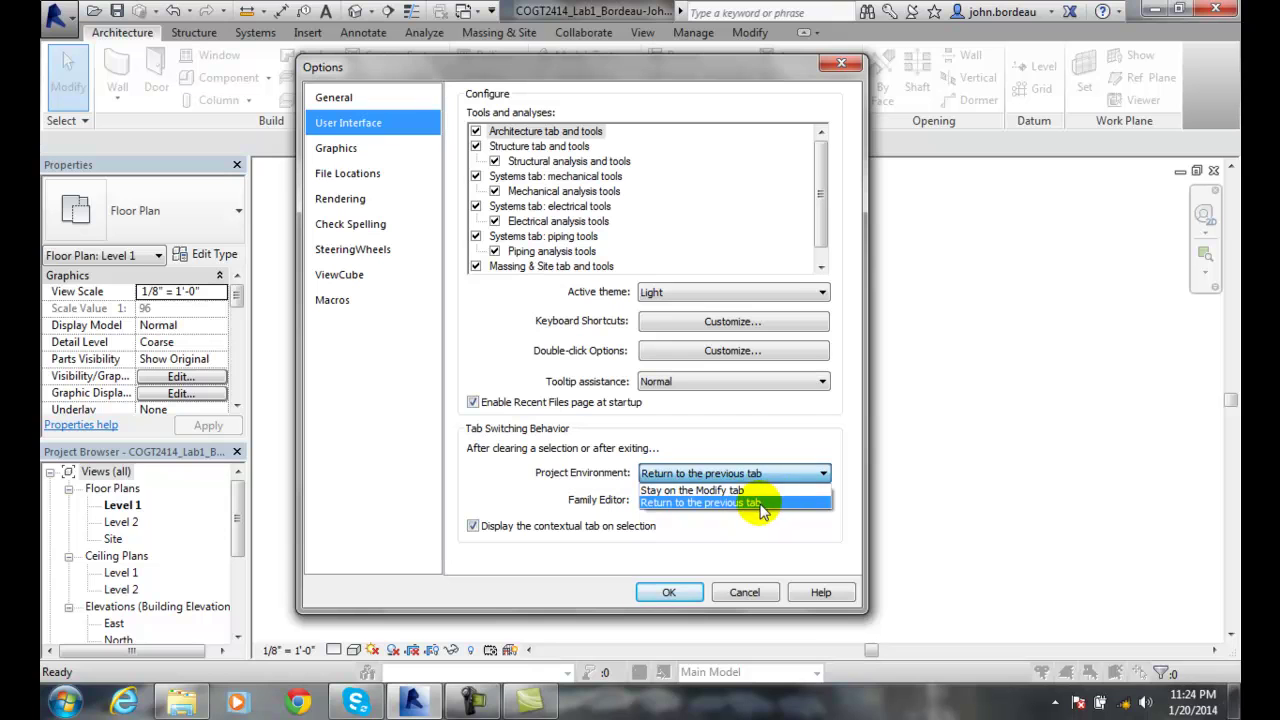
left_click(760, 503)
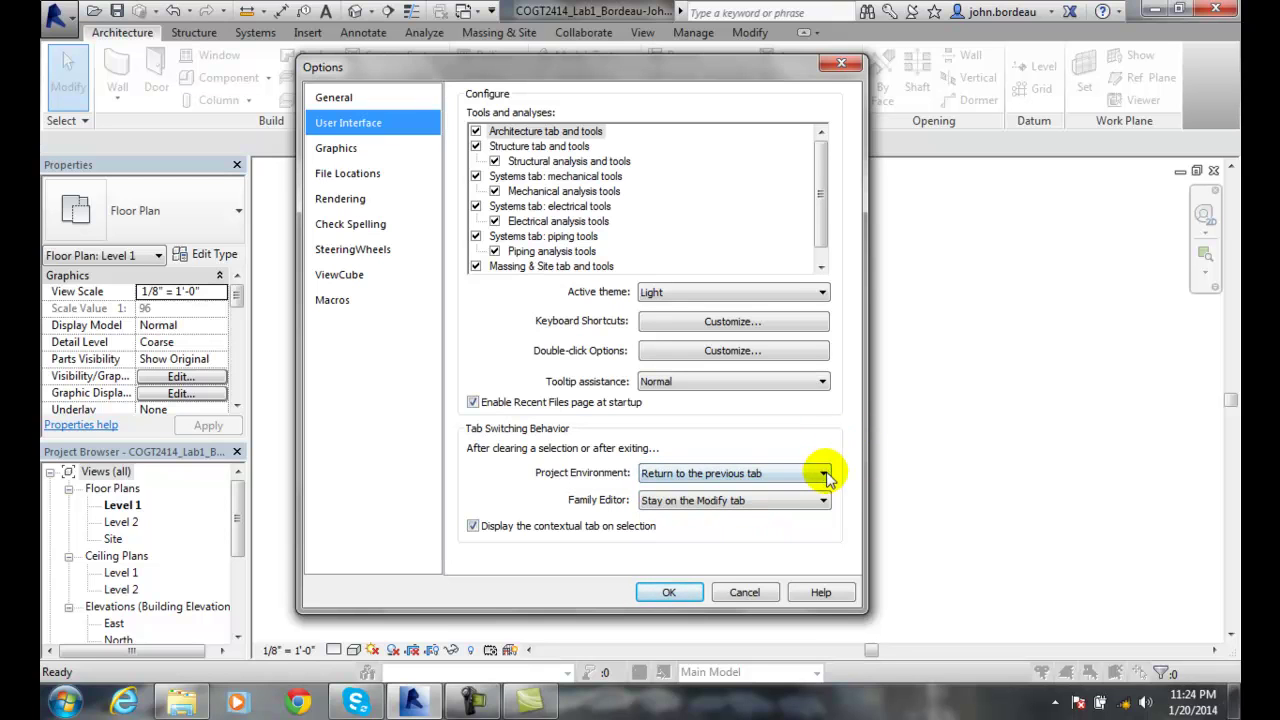
left_click(825, 476)
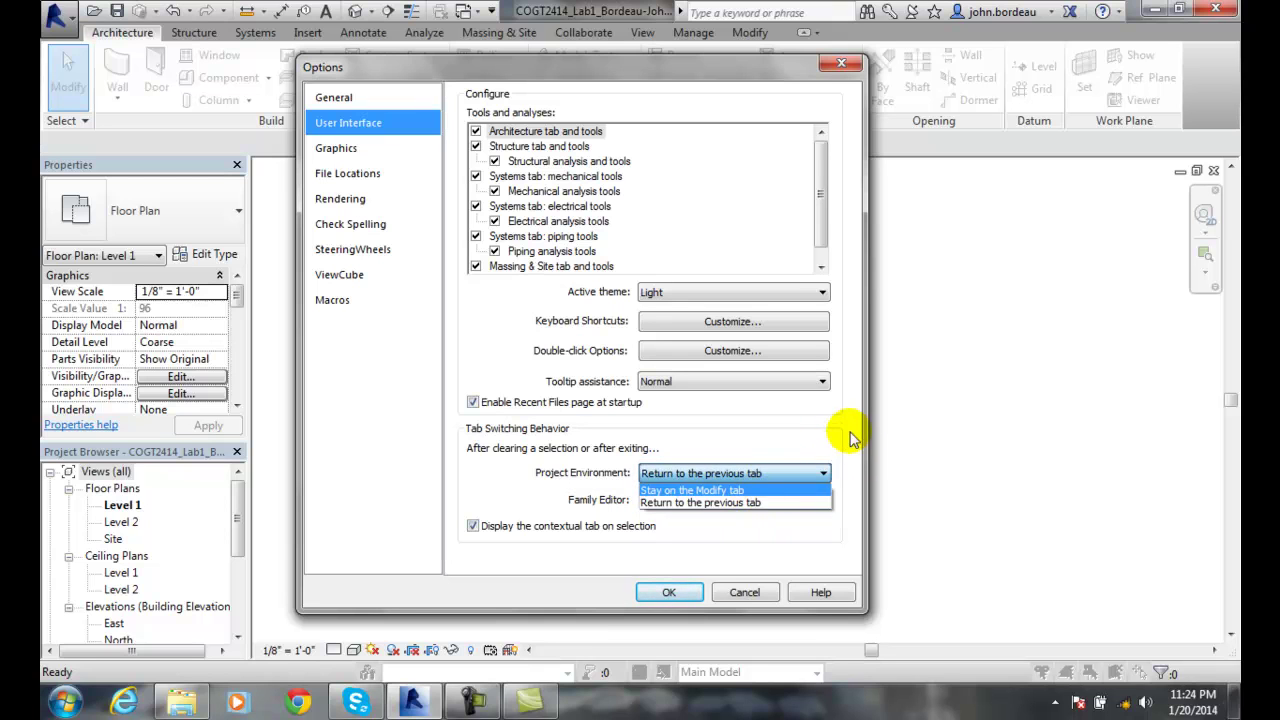
left_click(847, 435)
left_click(823, 503)
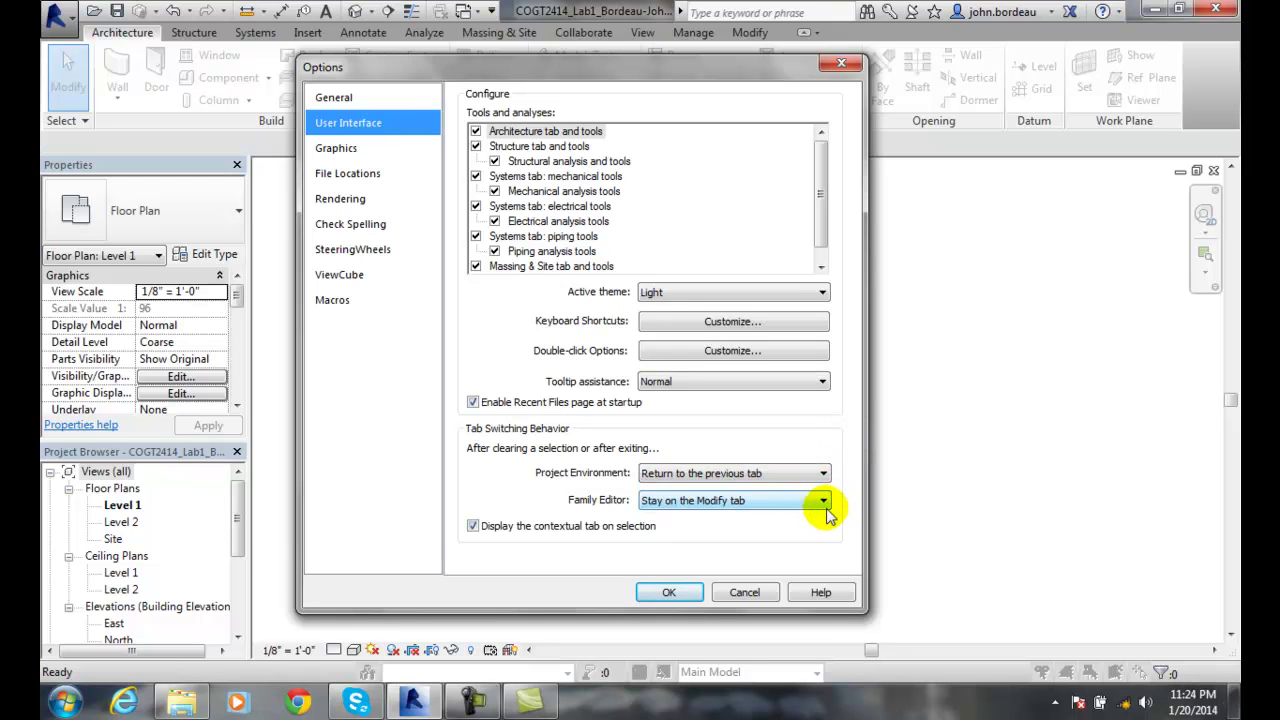
left_click(823, 503)
left_click(840, 498)
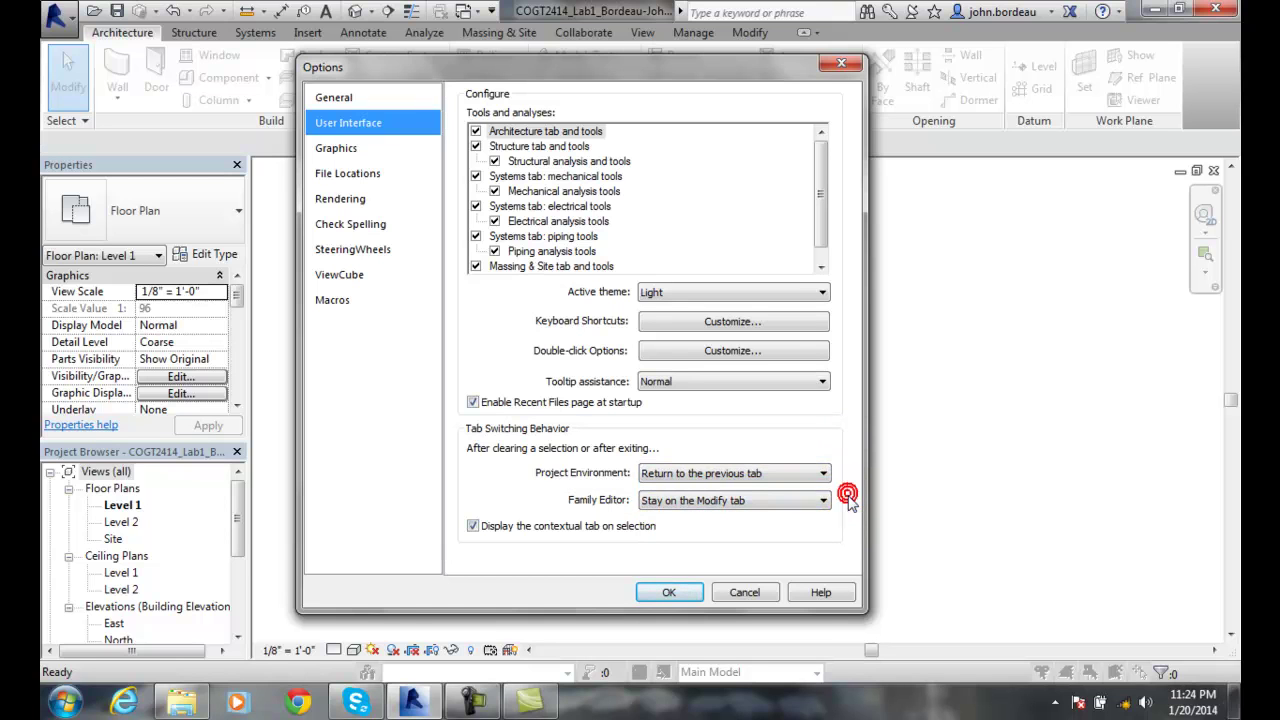